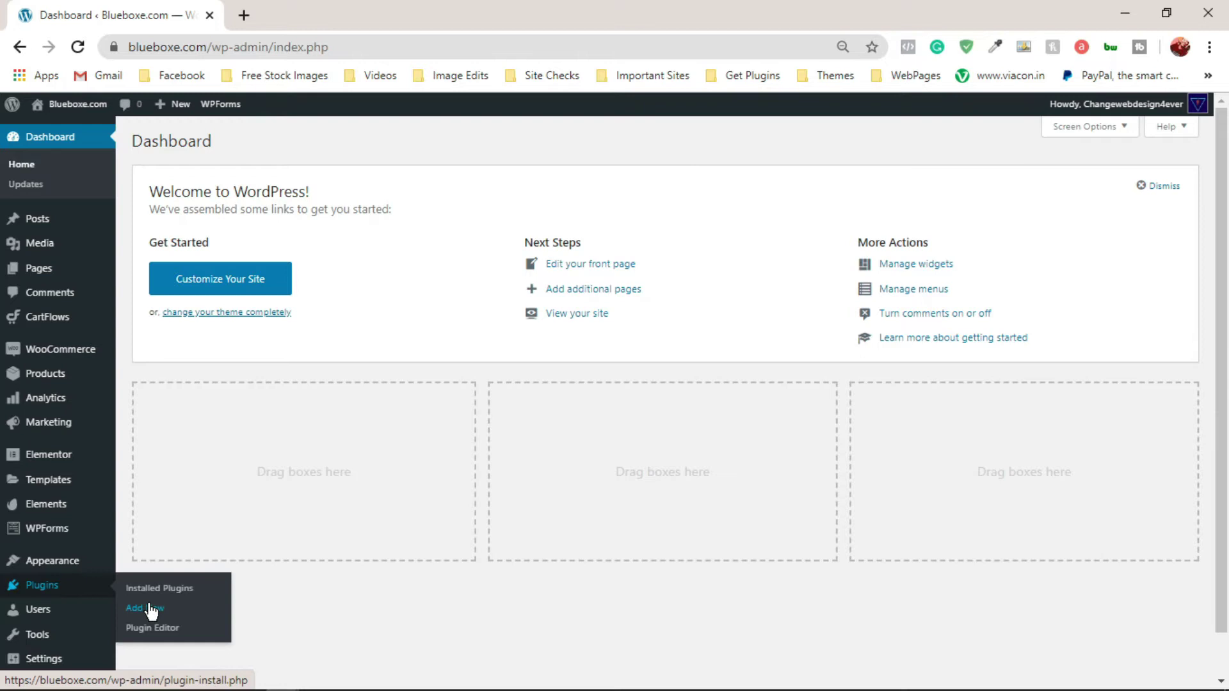
# - Search for 'User Menu', then install and activate the User Menus – Nav Menu Visibility plugin
pyautogui.click(149, 608)
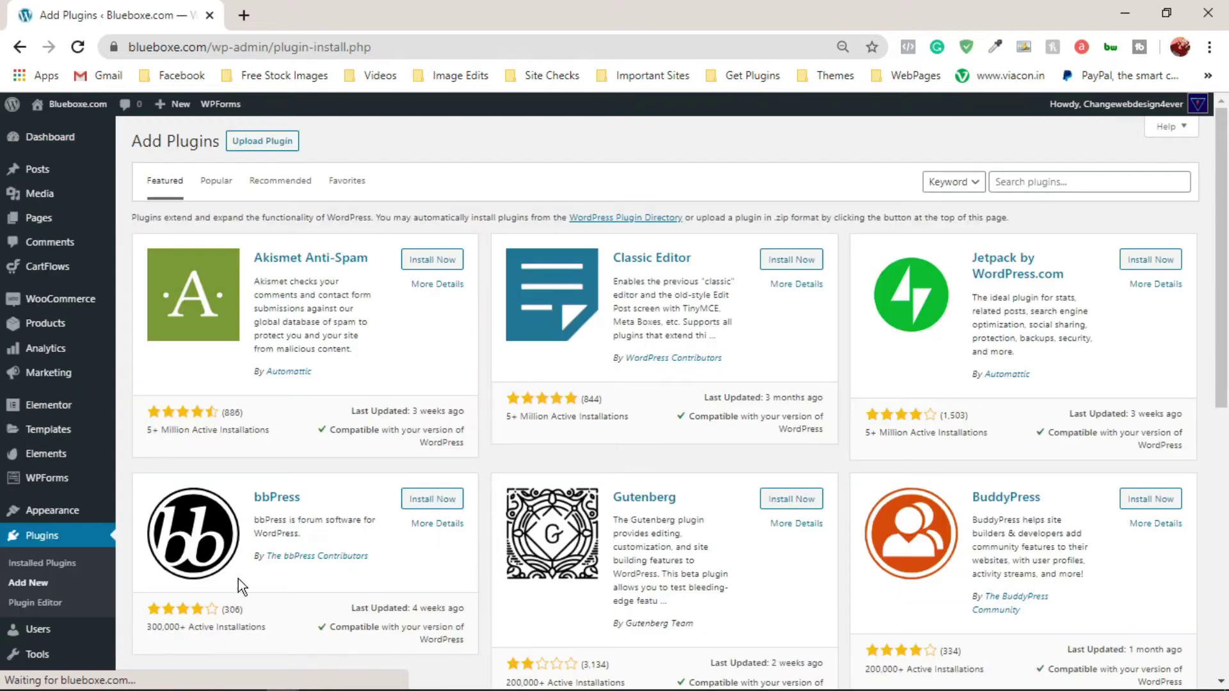
pyautogui.click(1005, 186)
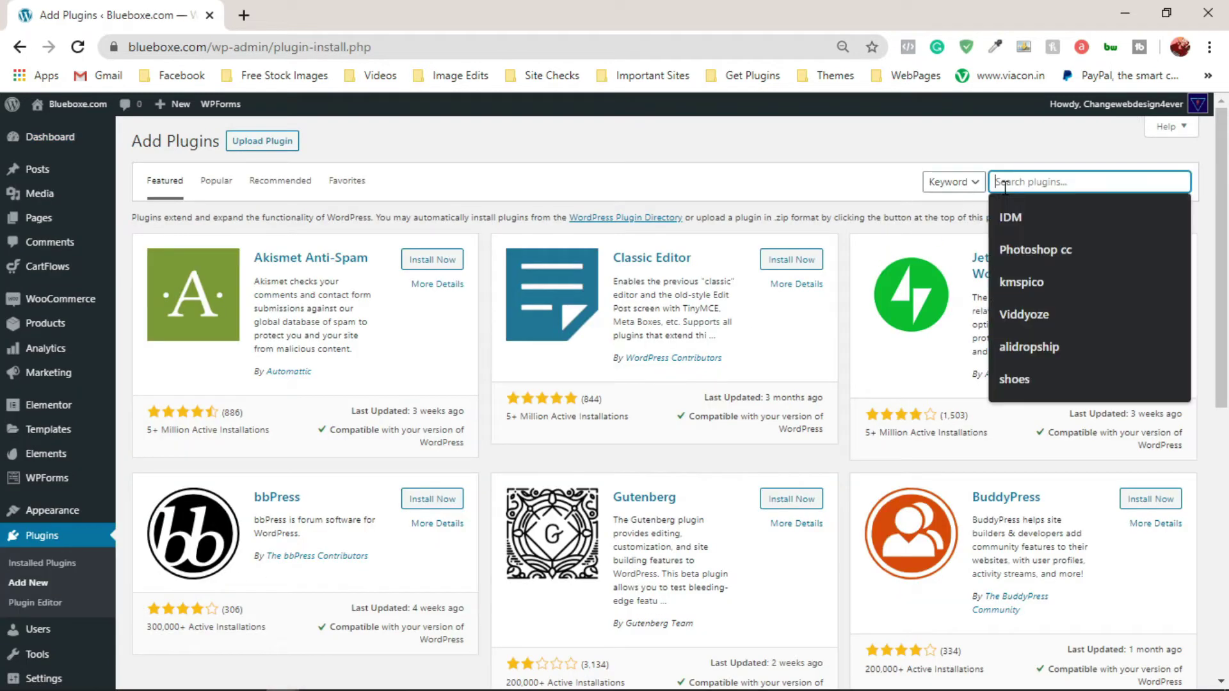
pyautogui.write('User Menu')
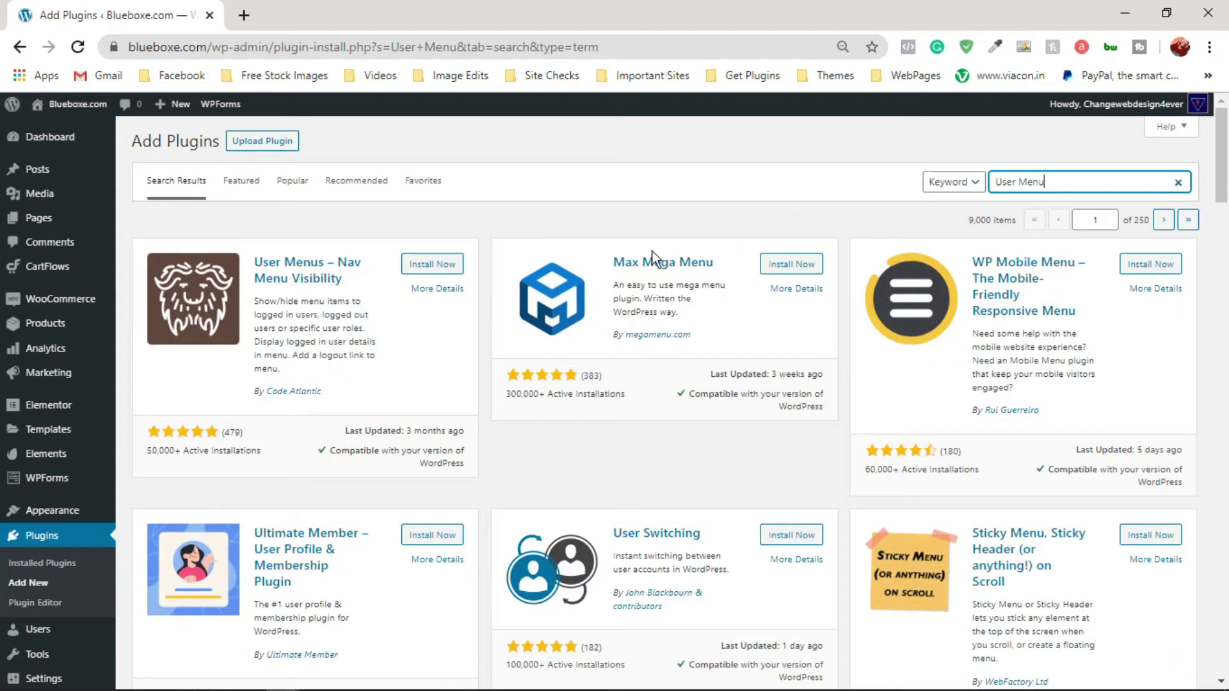
pyautogui.click(458, 270)
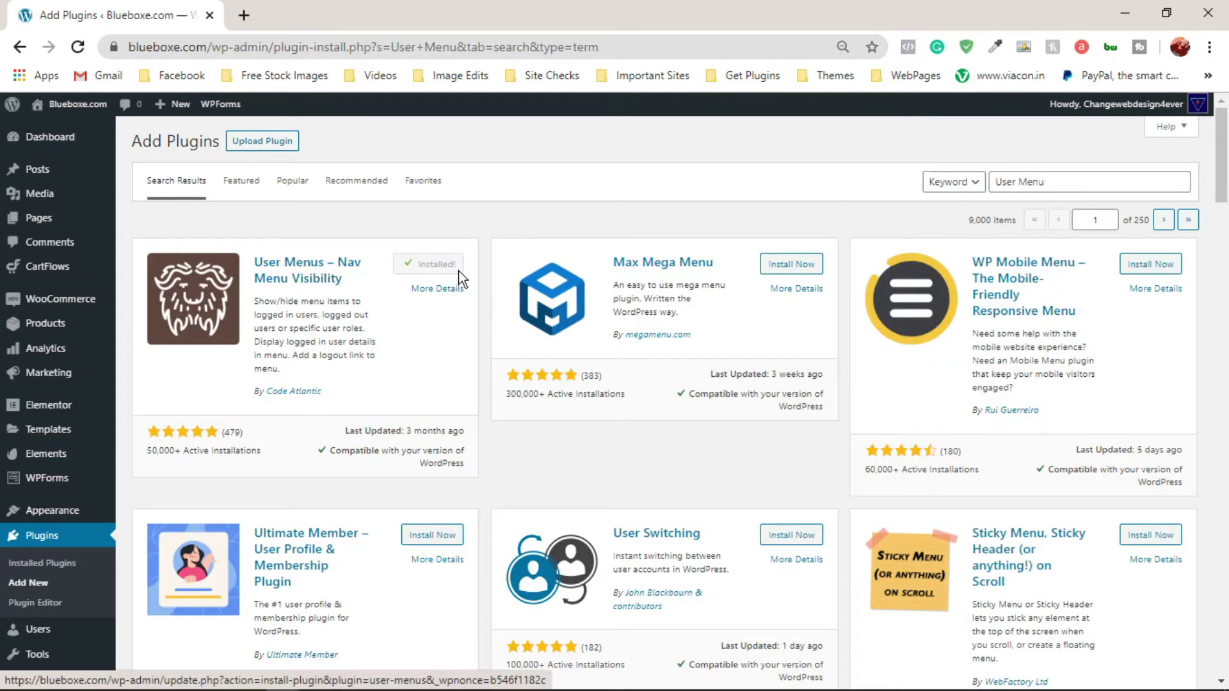
pyautogui.click(458, 270)
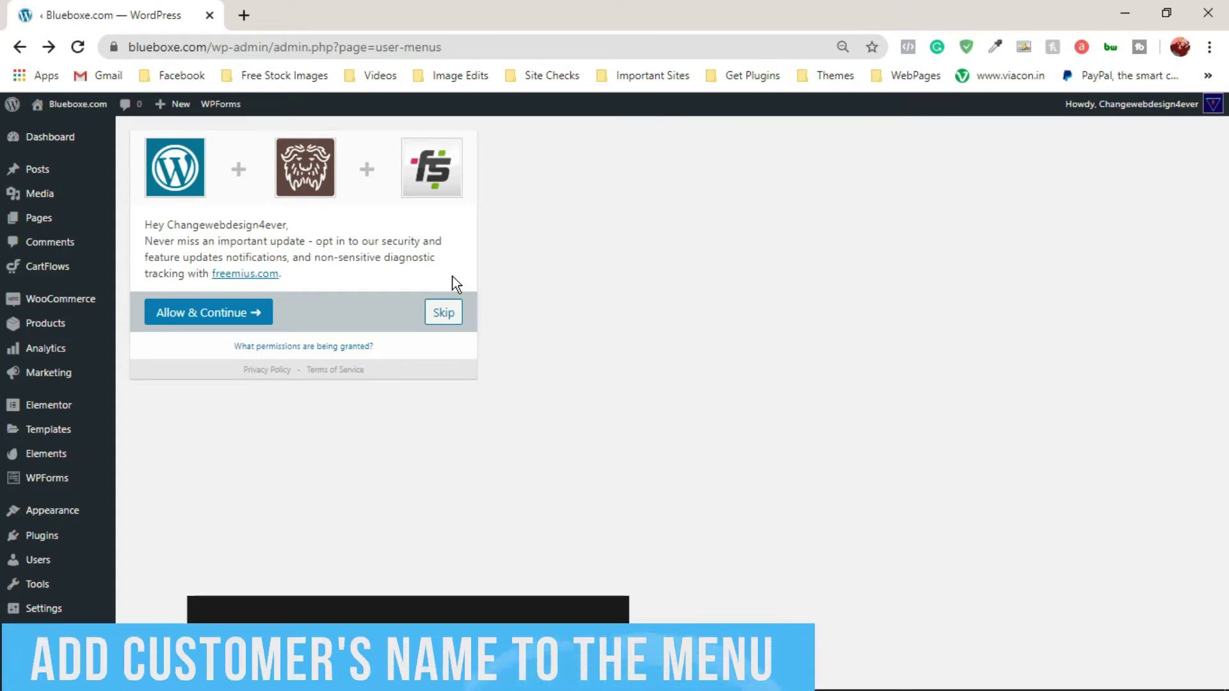
pyautogui.moveTo(52, 509)
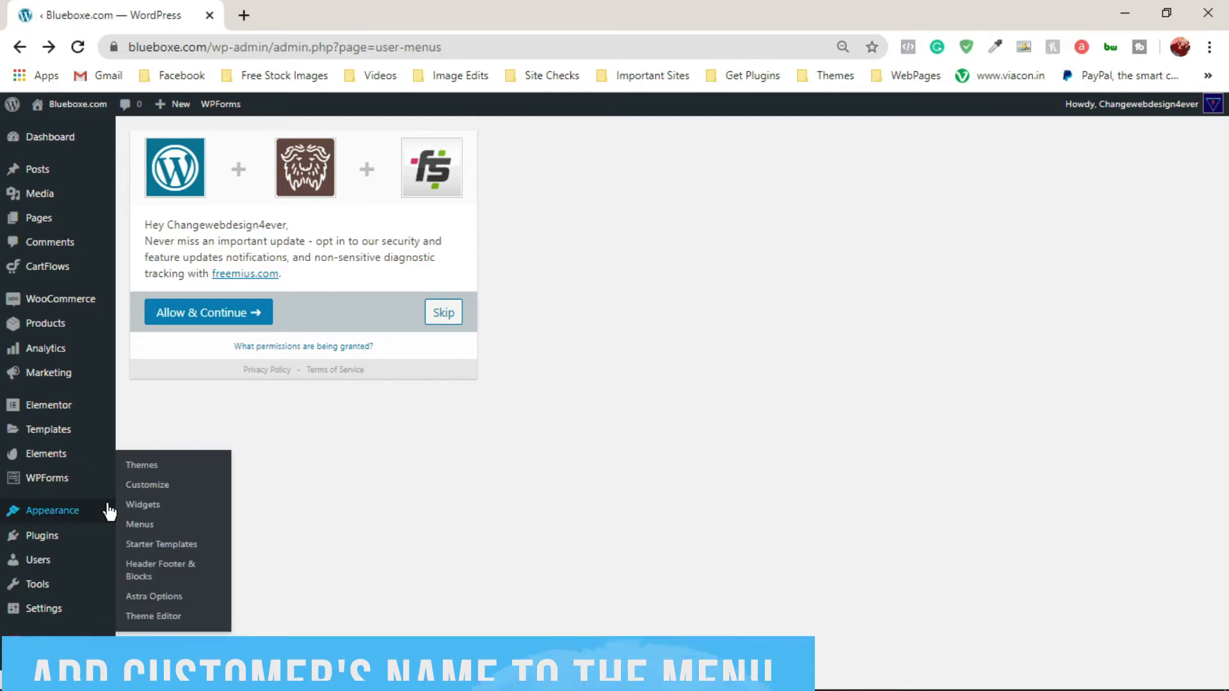
# - Relabel the Main Menu's My Account item 'Login', keep it logged-out only, and save
pyautogui.click(146, 529)
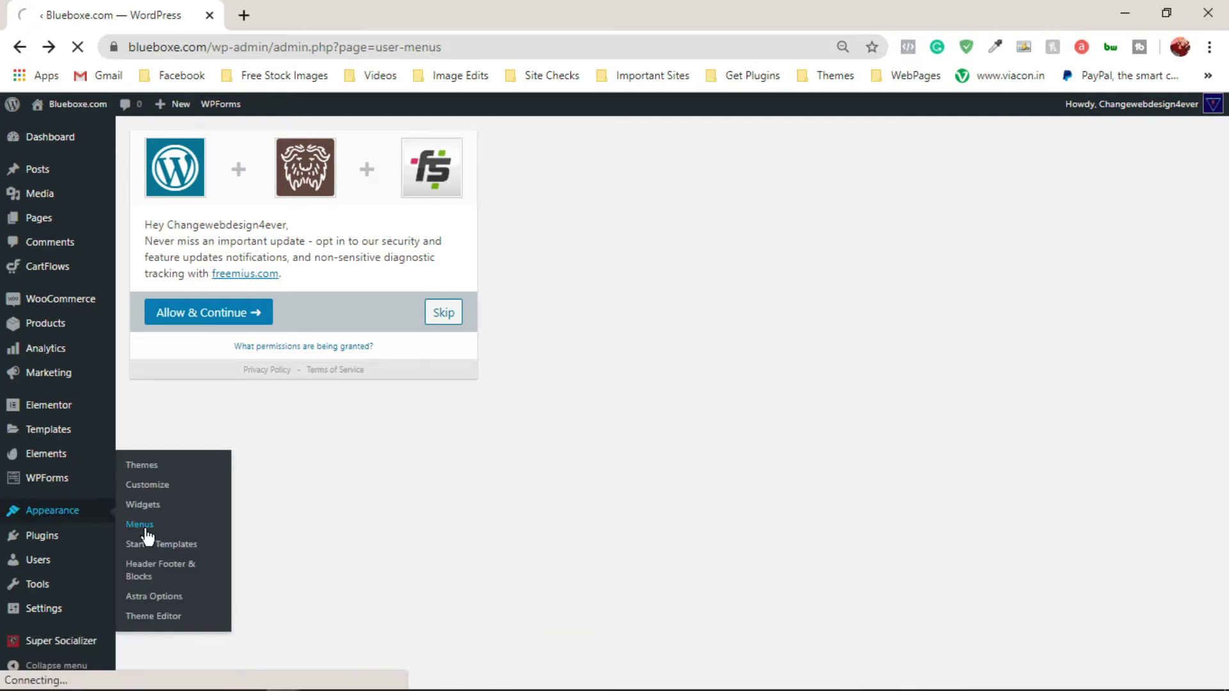
pyautogui.scroll(-2, 781, 544)
pyautogui.click(642, 506)
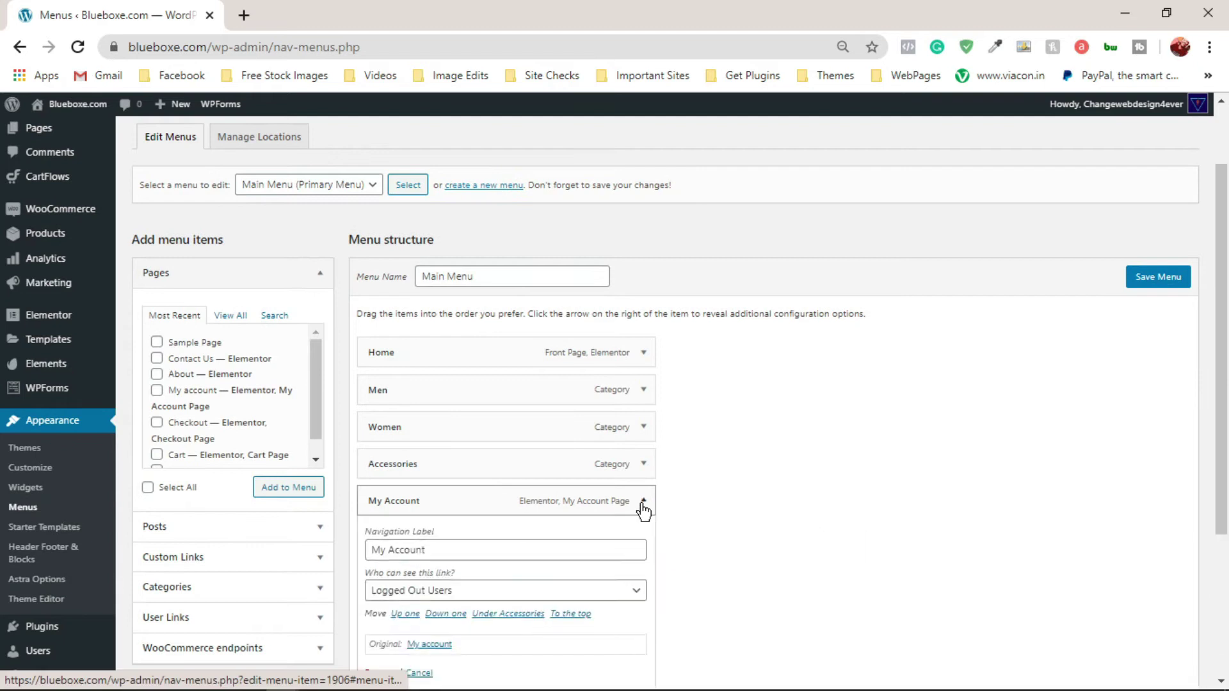
pyautogui.click(562, 549)
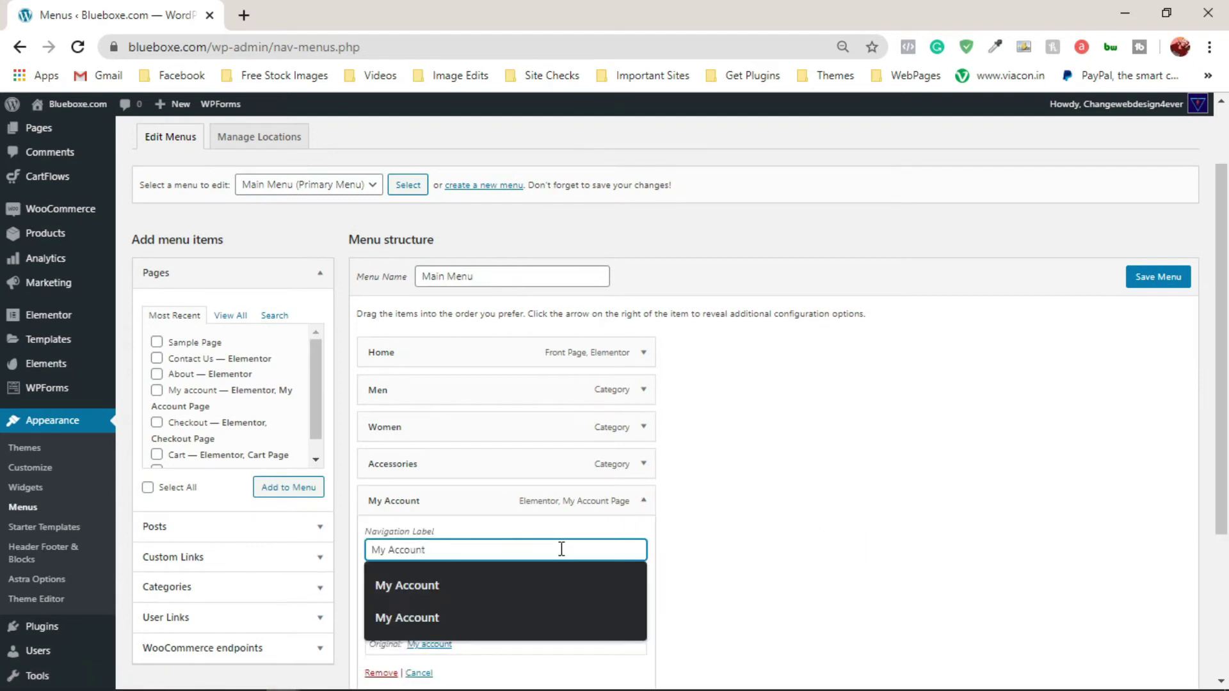
pyautogui.hotkey('ctrl', 'a')
pyautogui.write('L')
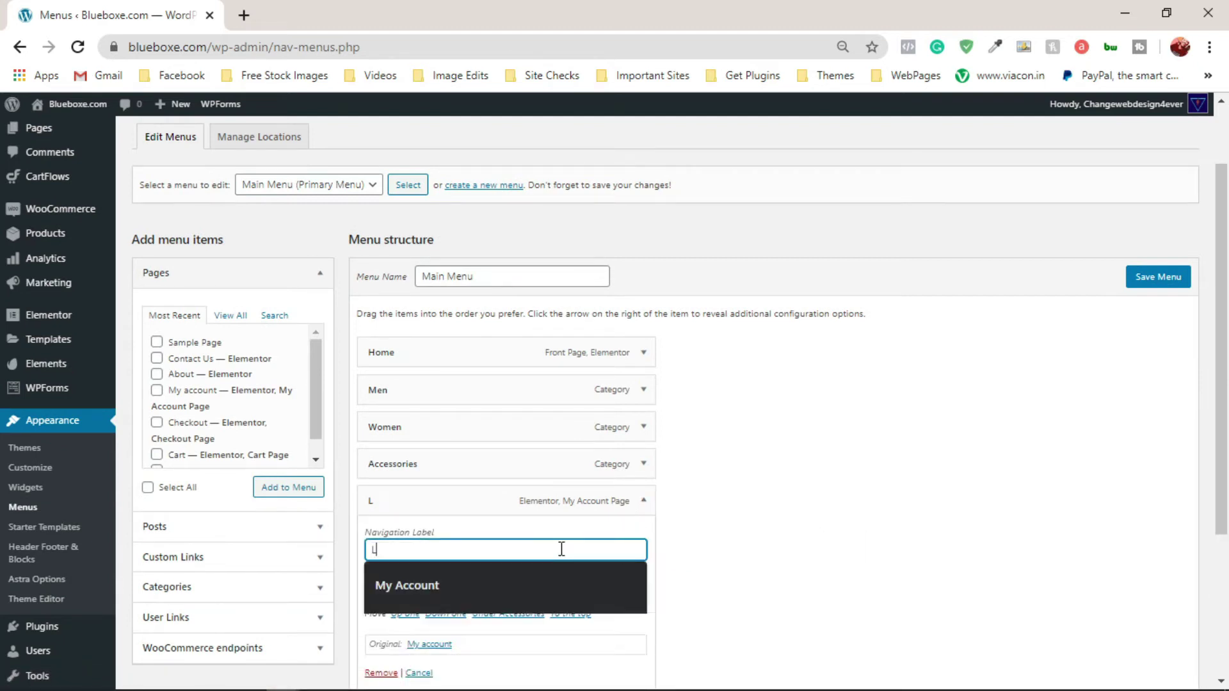
pyautogui.write('ogin')
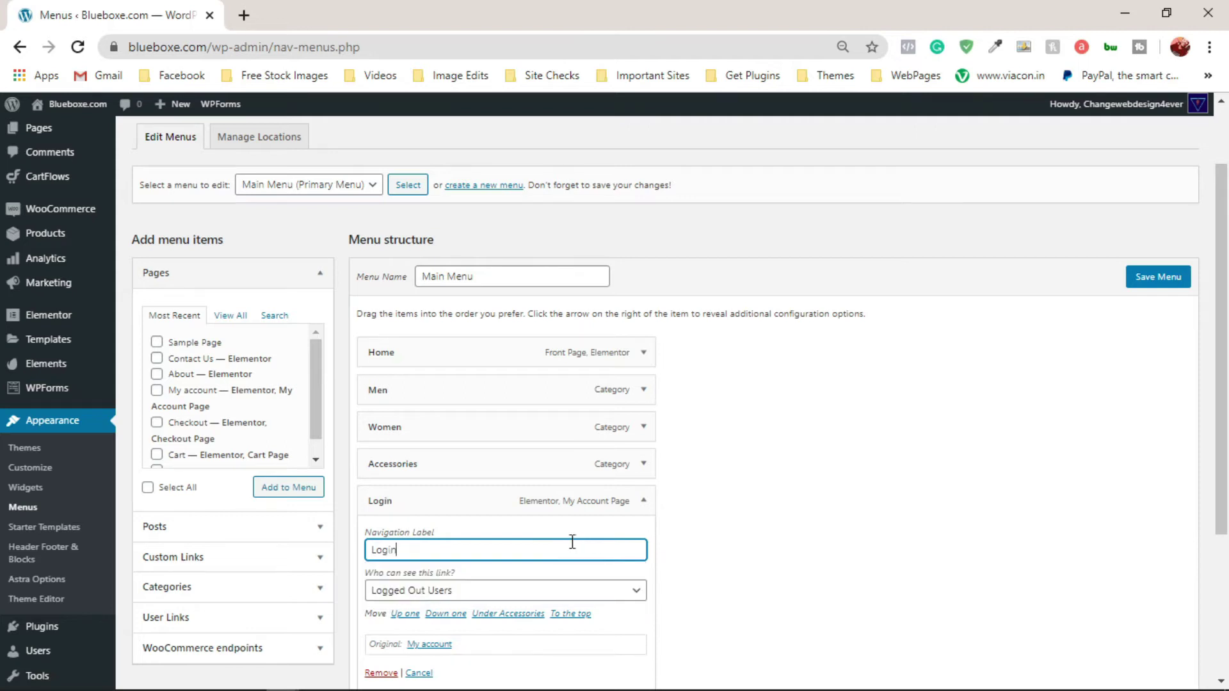
pyautogui.click(645, 596)
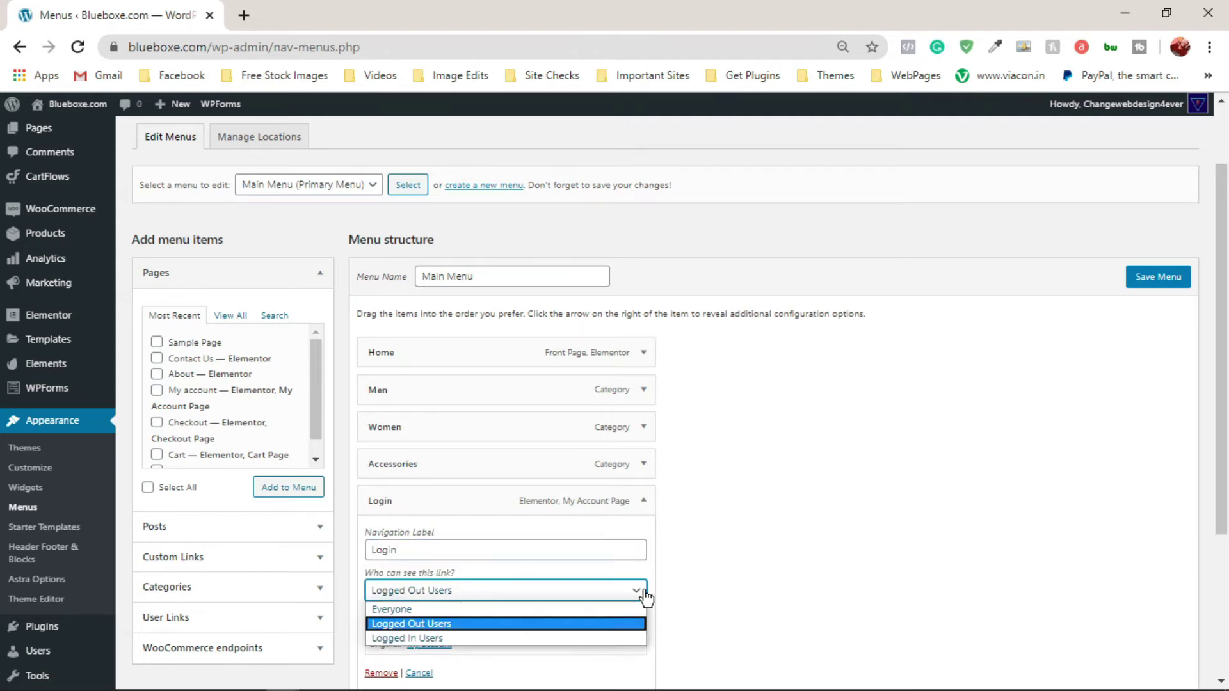
pyautogui.click(614, 625)
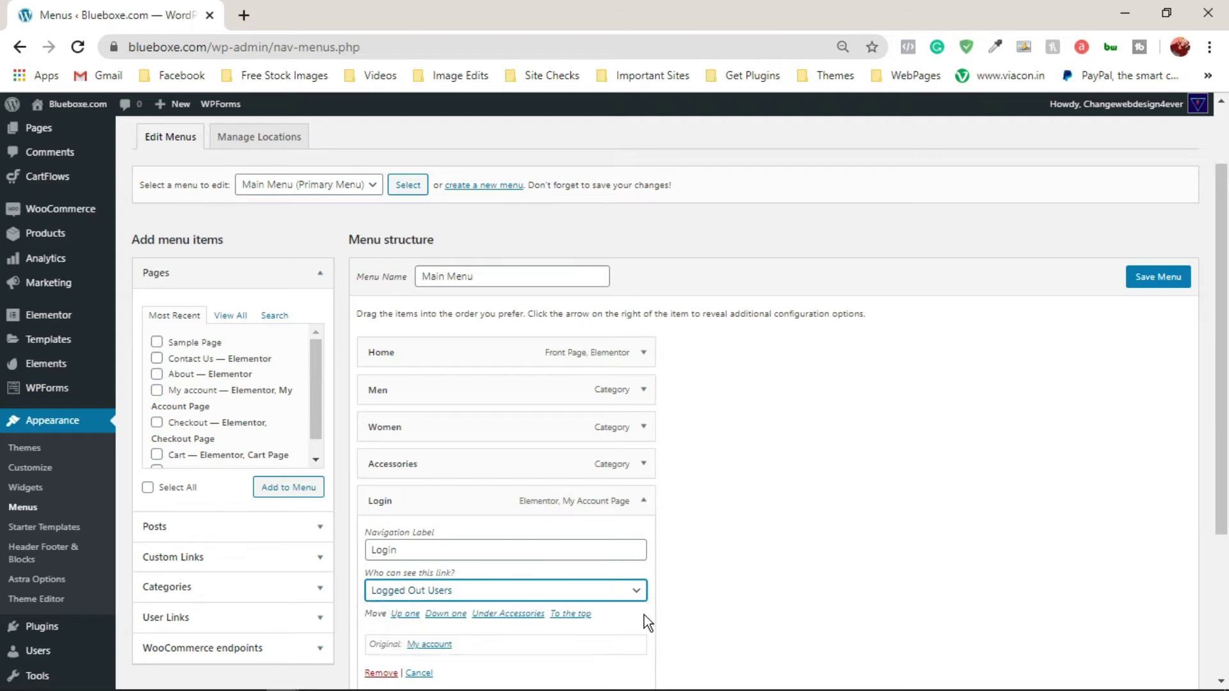
pyautogui.click(1140, 280)
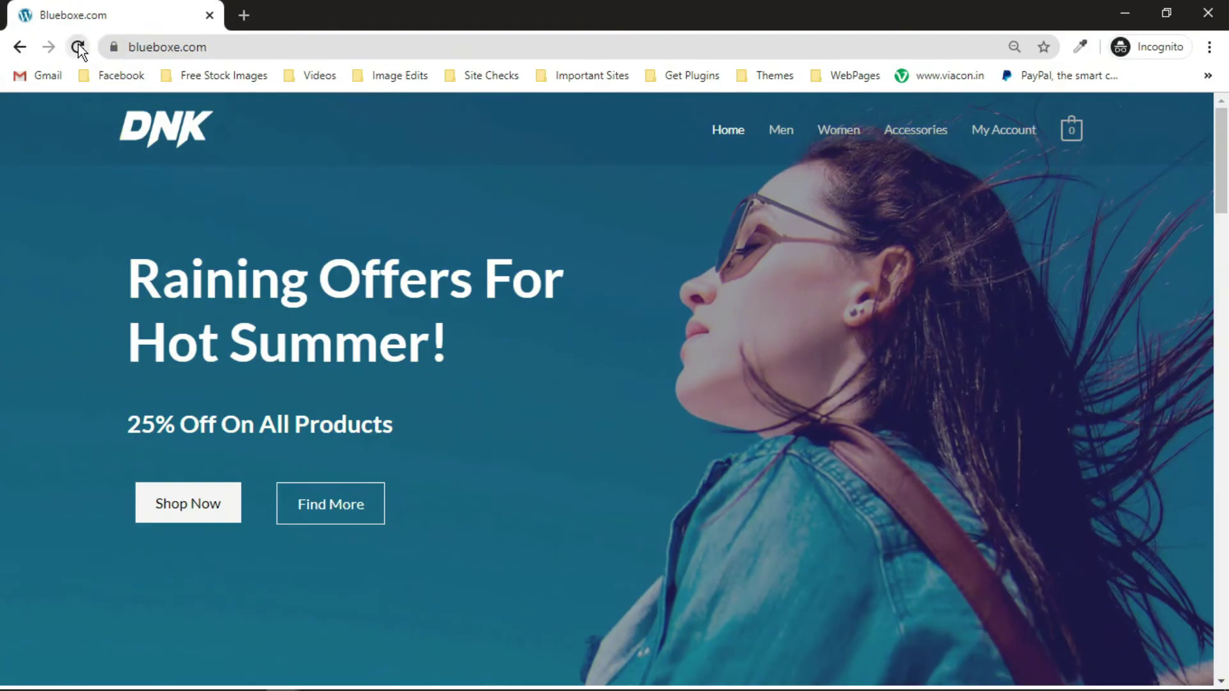
# - Reload the storefront, follow its Login link, and sign in with a Google account
pyautogui.click(78, 48)
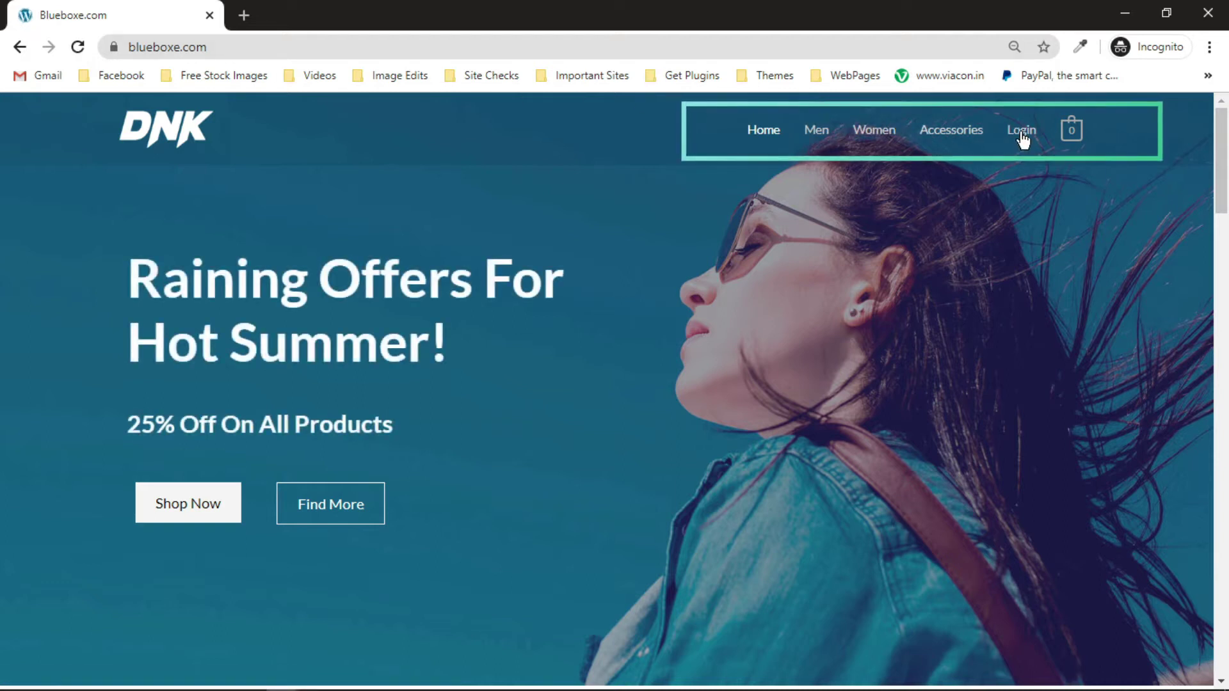
pyautogui.click(1022, 131)
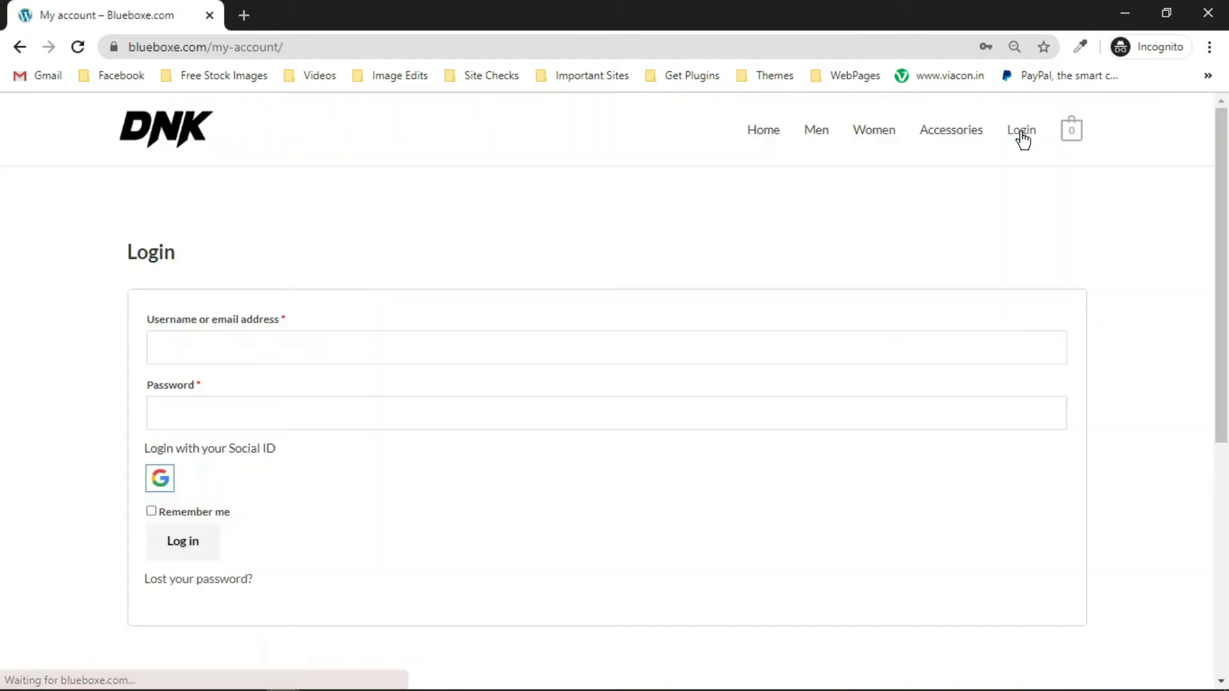
pyautogui.click(156, 484)
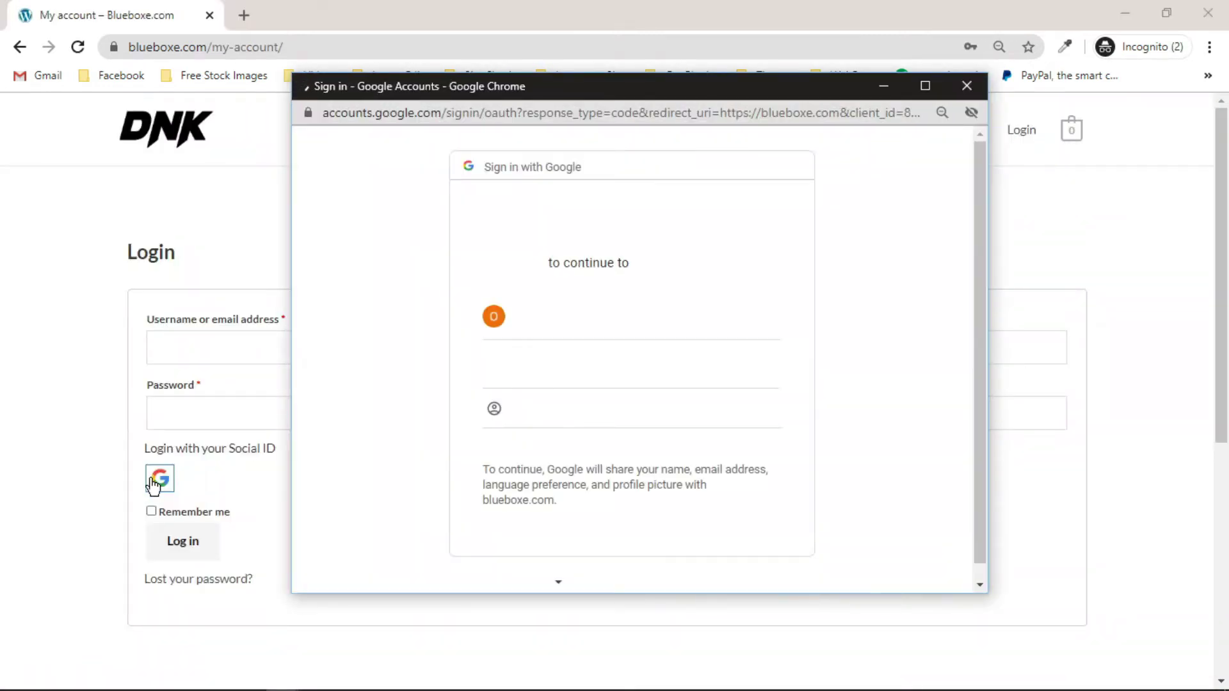
pyautogui.click(610, 316)
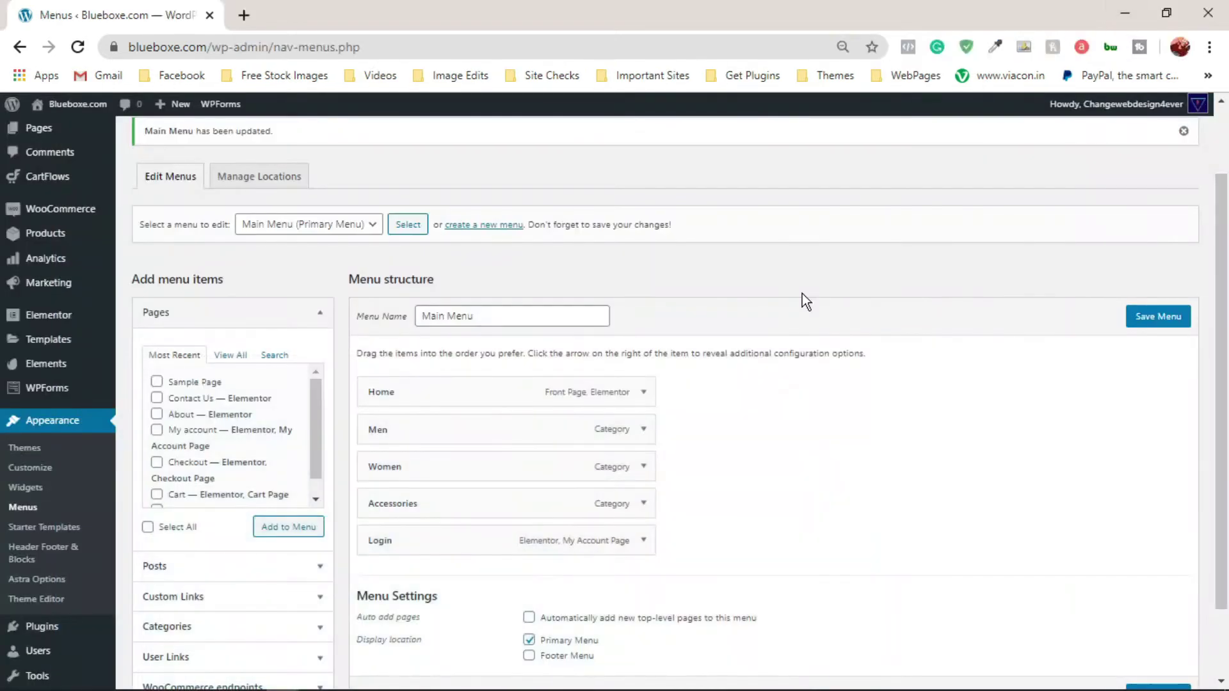
# - Add the My account page to the menu, visible only to Logged In Users
pyautogui.click(245, 435)
pyautogui.click(285, 526)
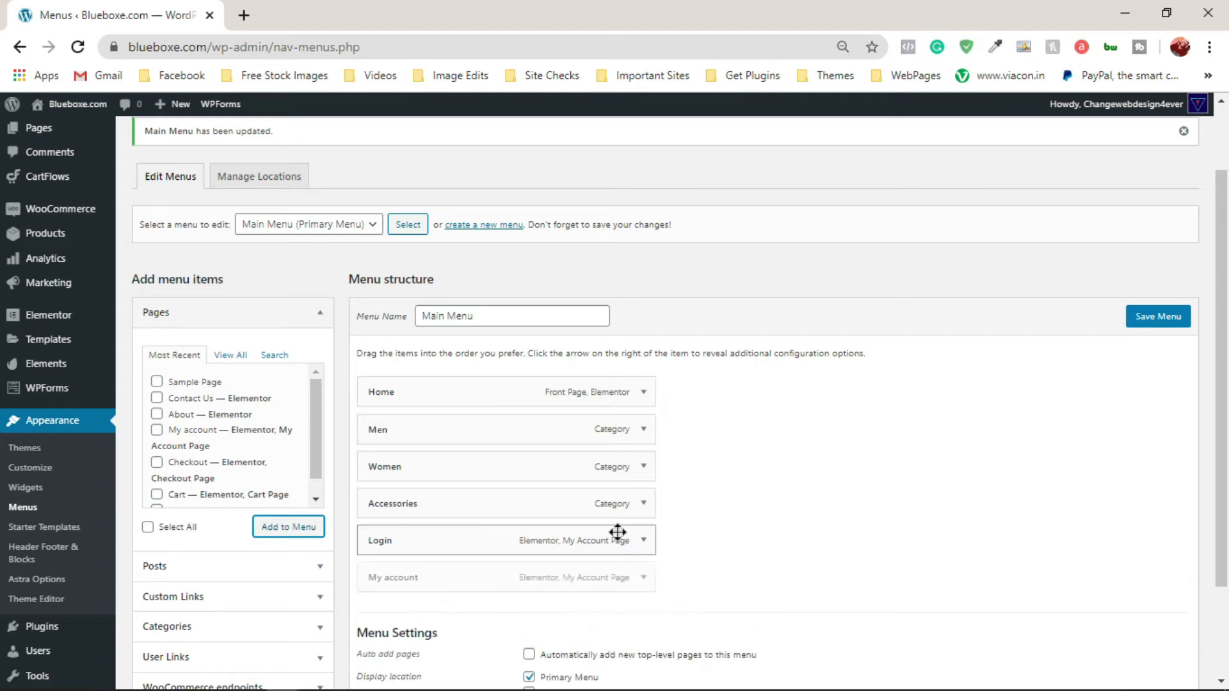
pyautogui.scroll(-1, 809, 523)
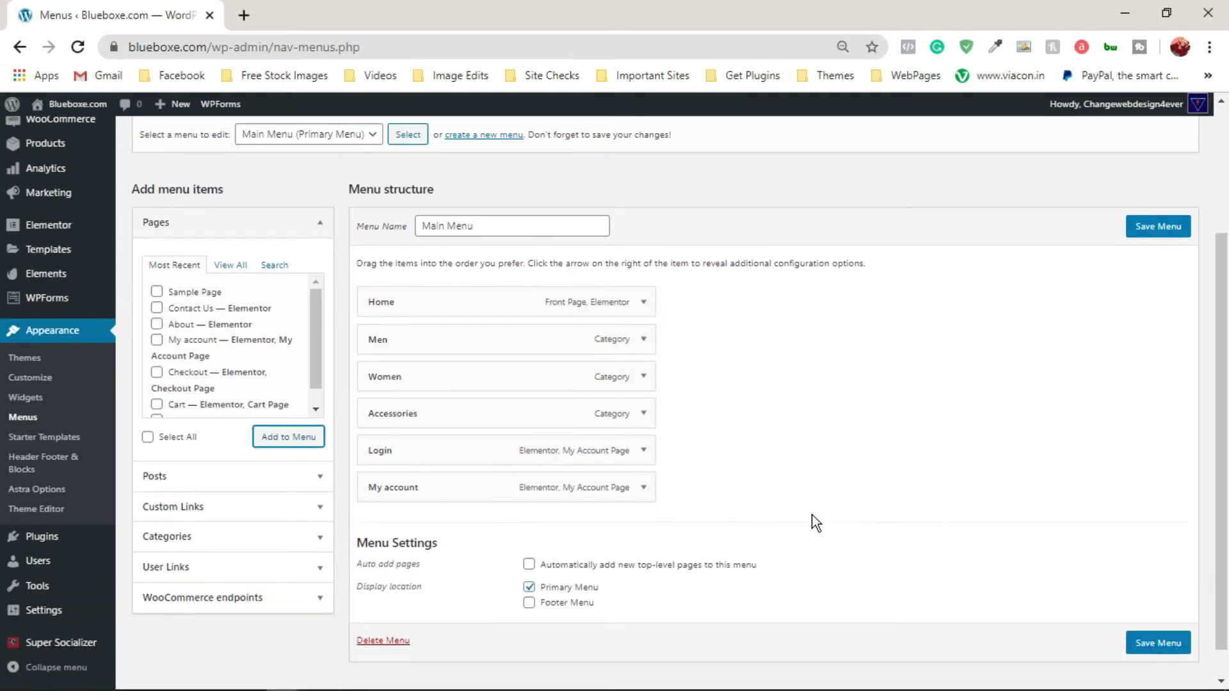
pyautogui.click(644, 489)
pyautogui.click(644, 584)
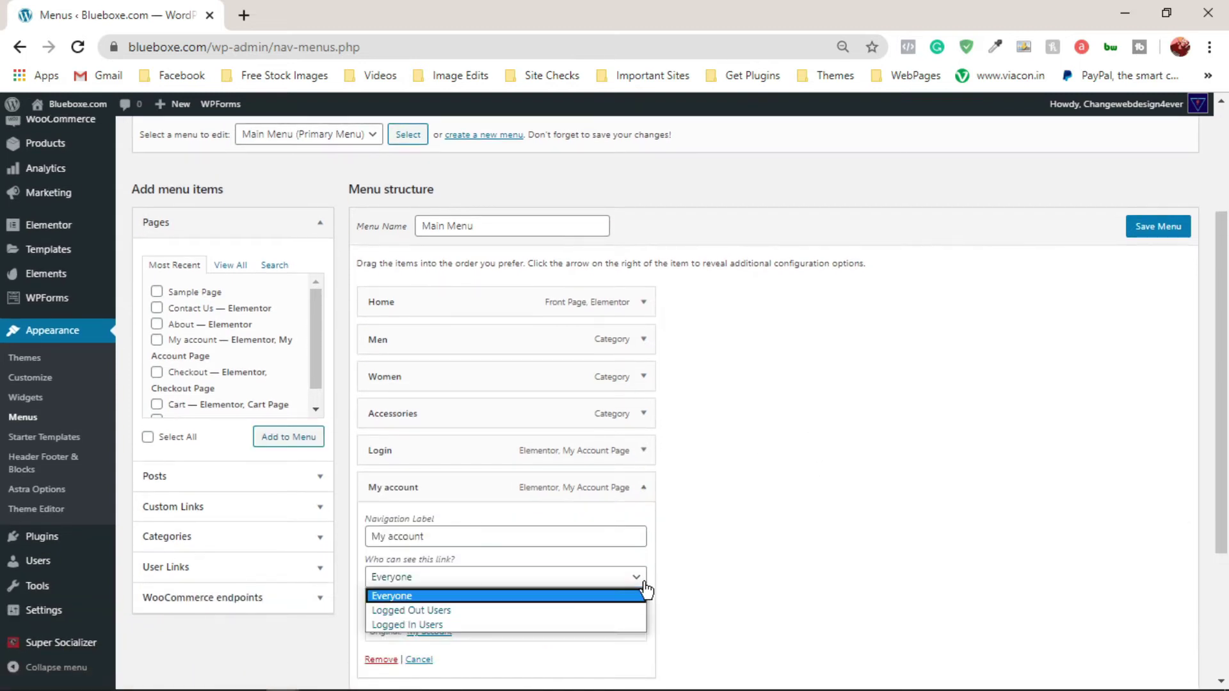
pyautogui.click(622, 619)
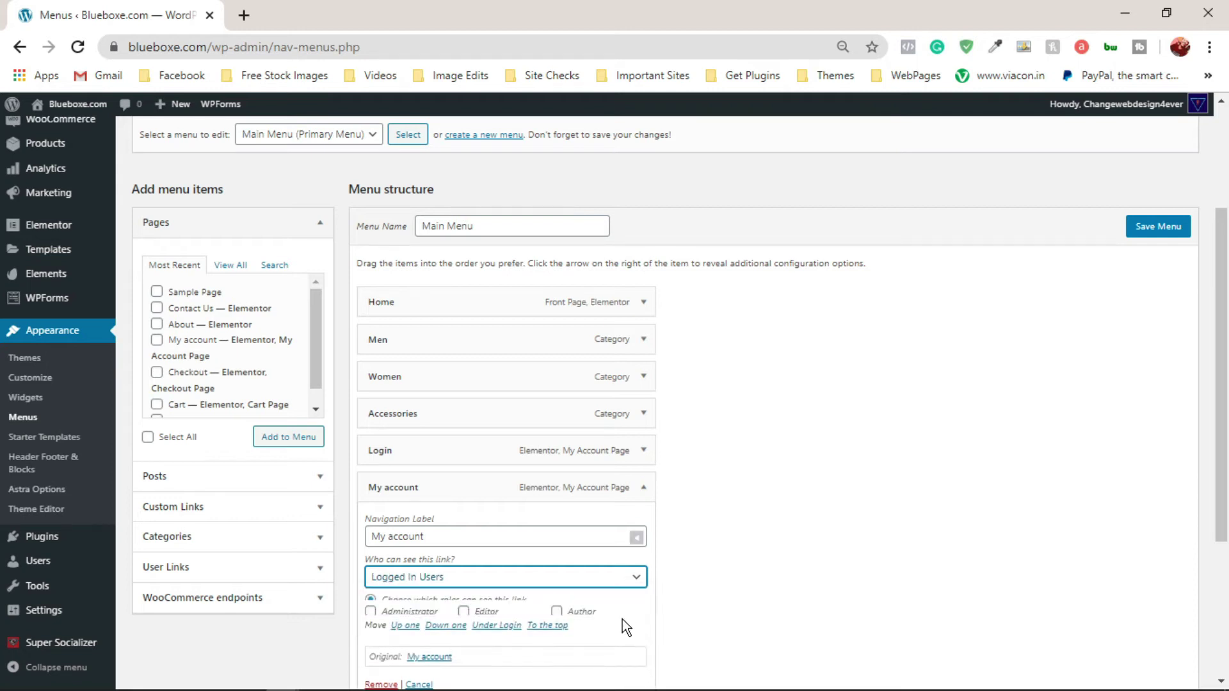
# - Clear the new item's 'My account' navigation label
pyautogui.scroll(-2, 649, 598)
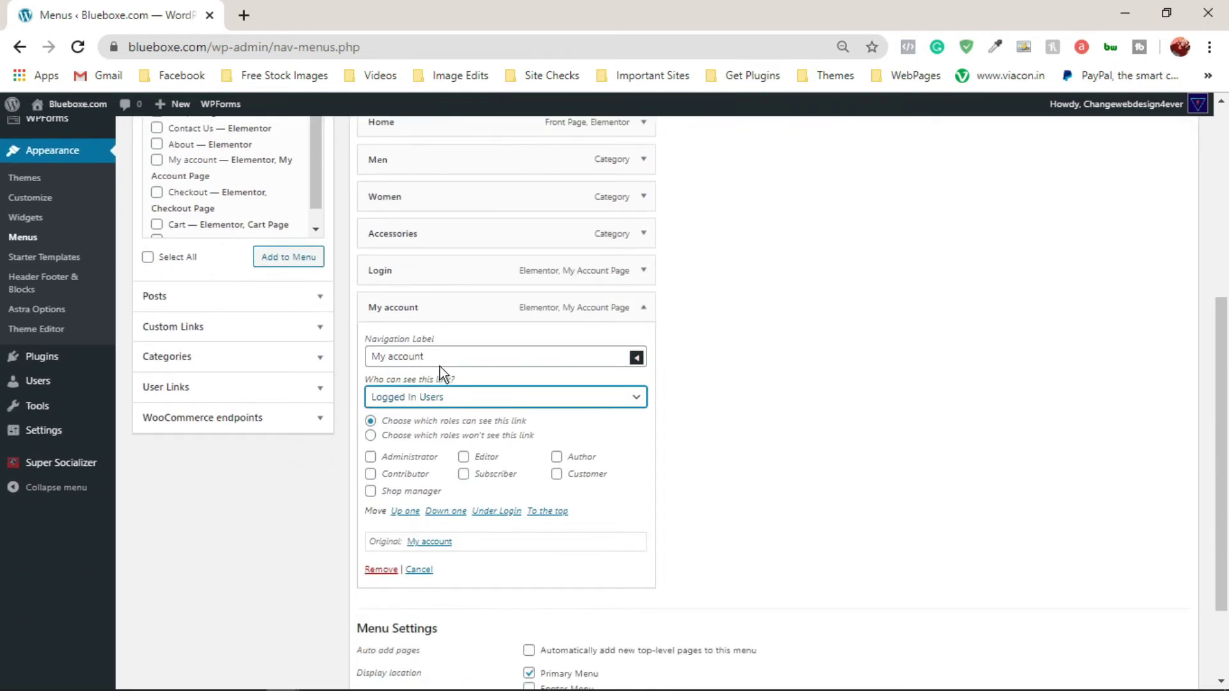
pyautogui.moveTo(424, 357); pyautogui.dragTo(372, 357)
pyautogui.press('BackSpace')
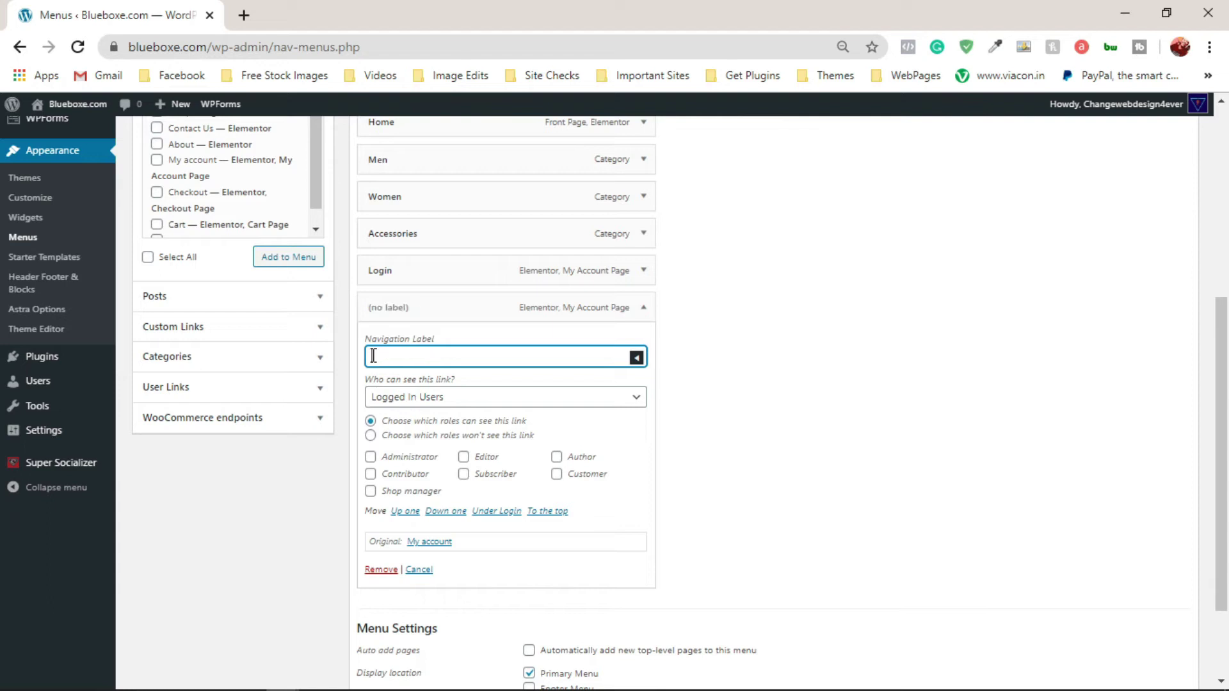
pyautogui.click(638, 358)
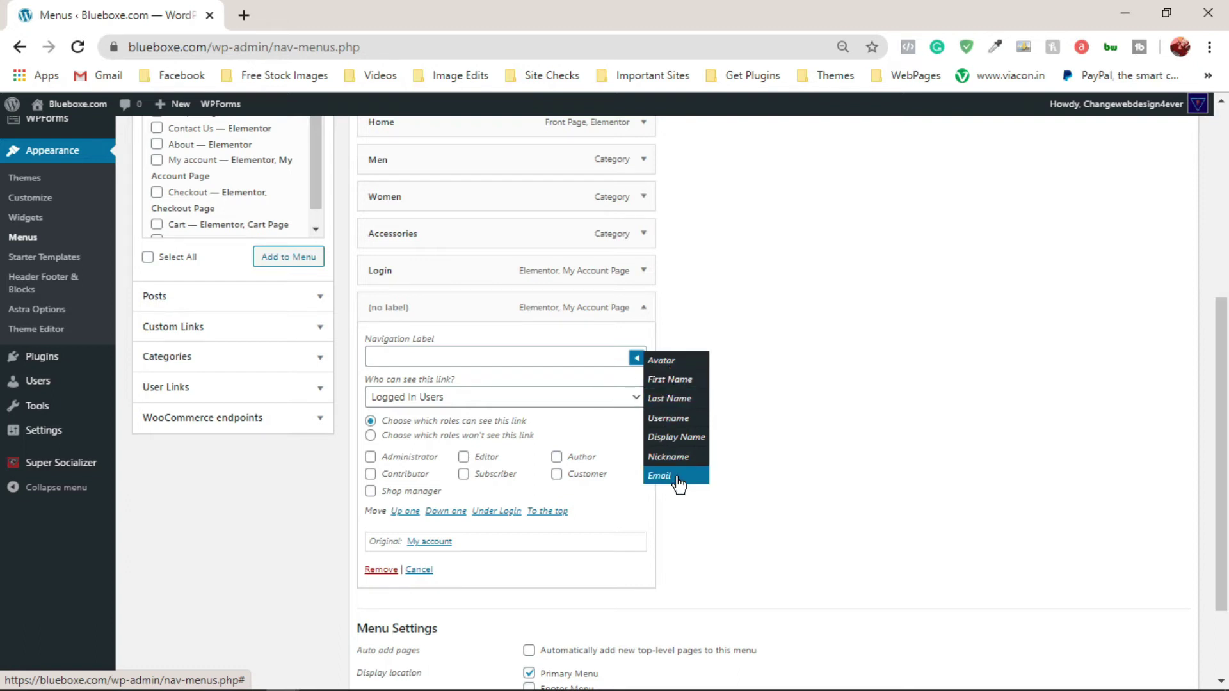
# - Set the new item's label to 'Hi, {first_name}' using the First Name user field
pyautogui.click(668, 381)
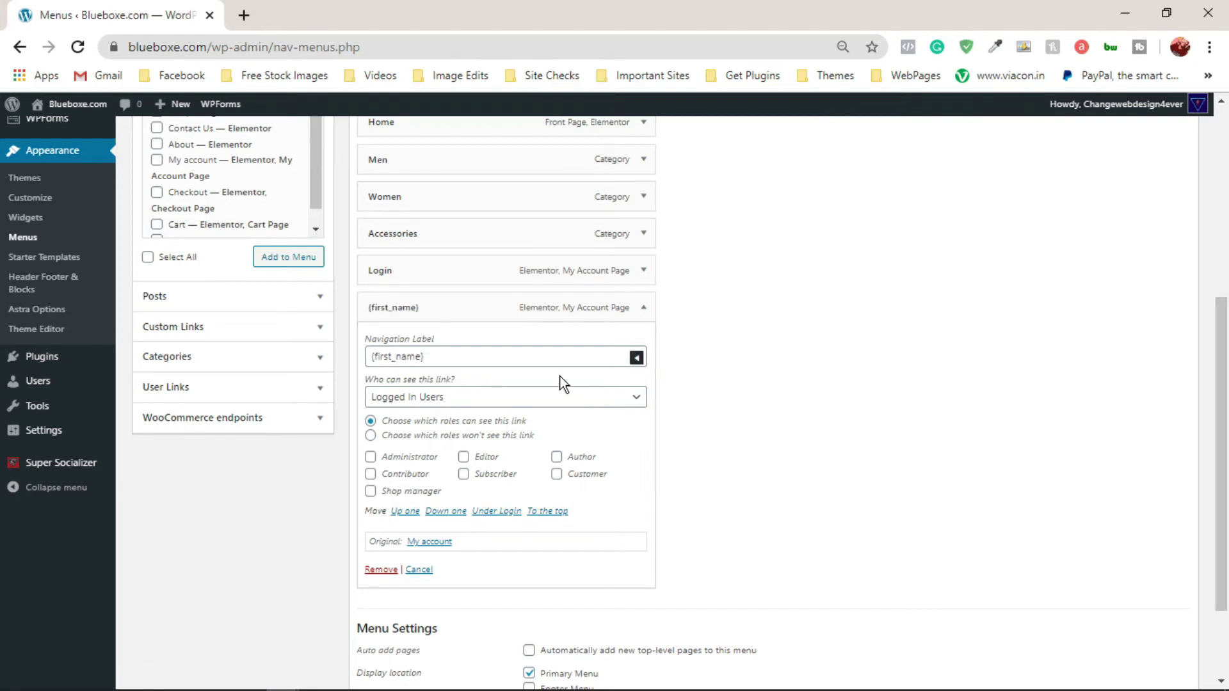
pyautogui.click(374, 357)
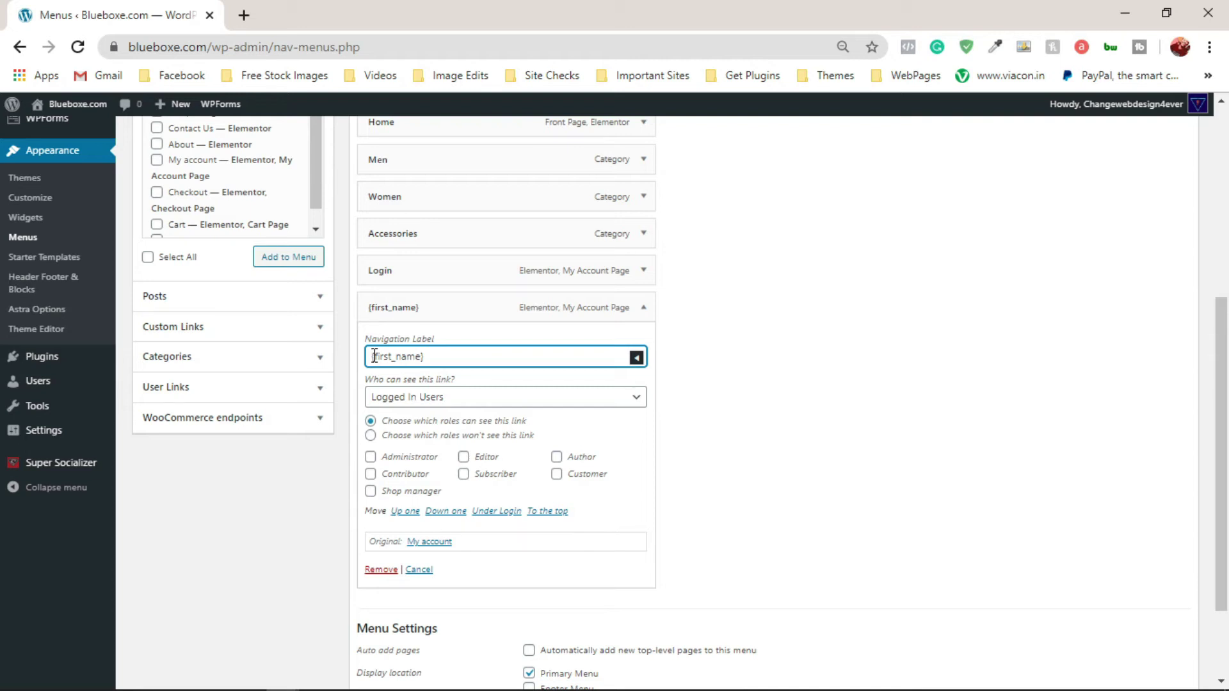
pyautogui.write('Hi')
pyautogui.write(',')
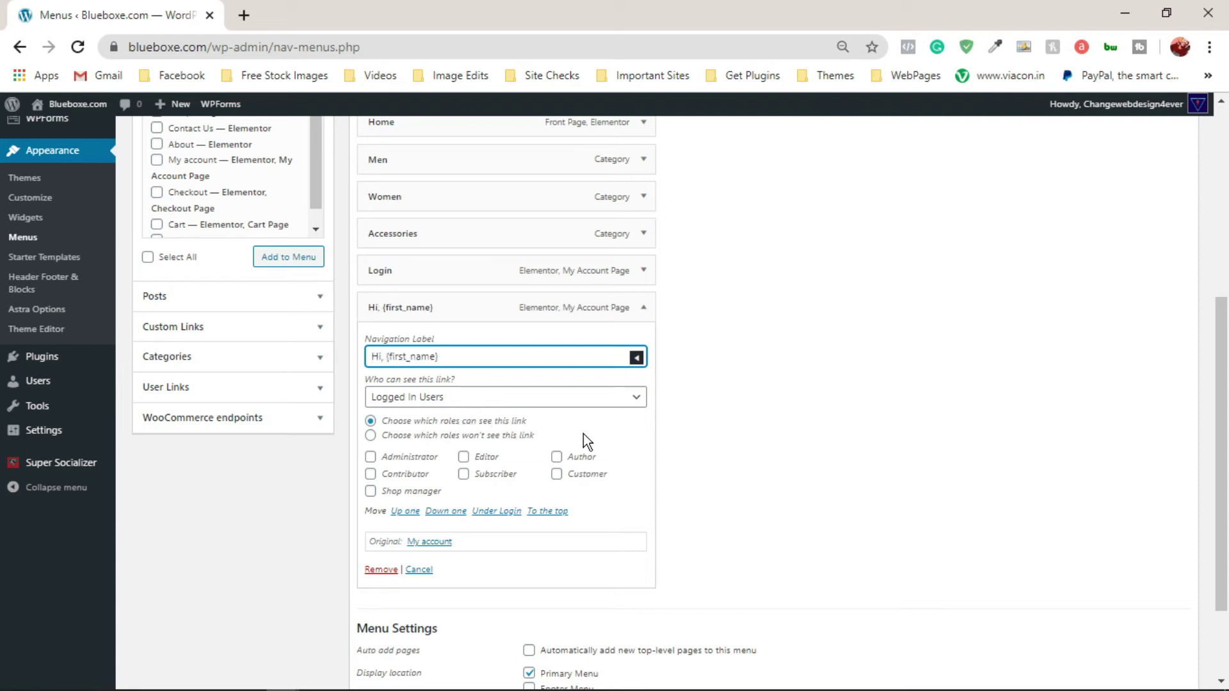
# - Restrict the item to the Customer and Subscriber roles and save the menu
pyautogui.click(570, 476)
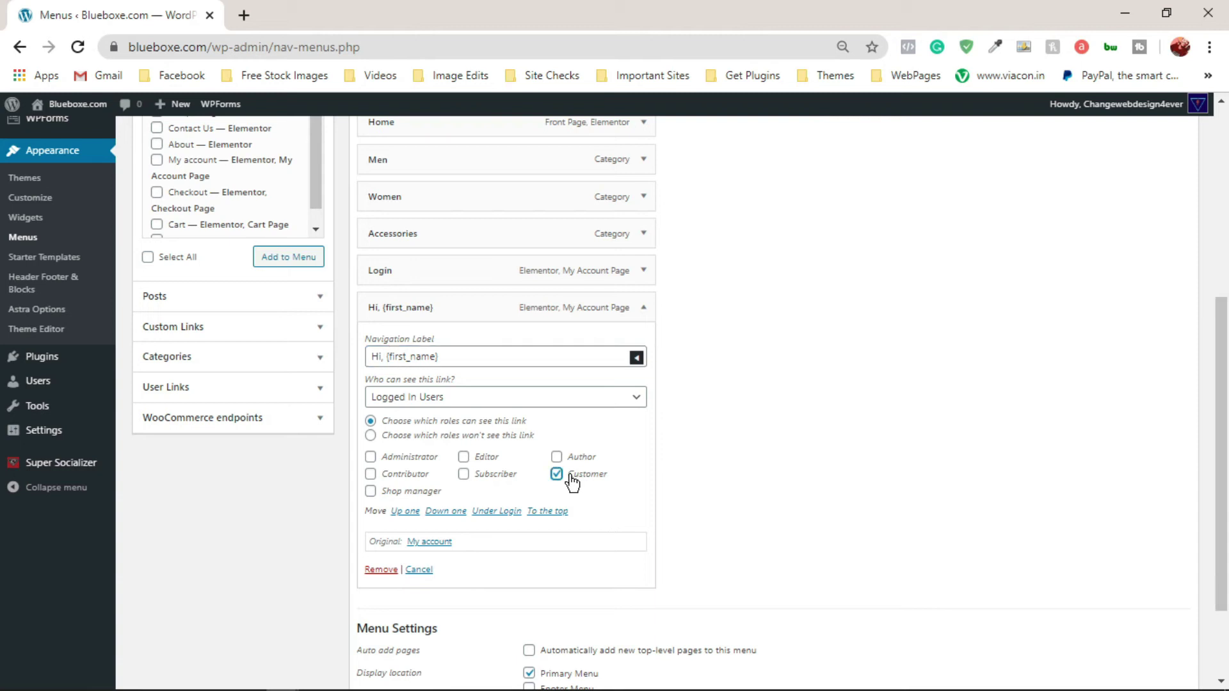
pyautogui.click(464, 476)
pyautogui.scroll(-1, 1031, 509)
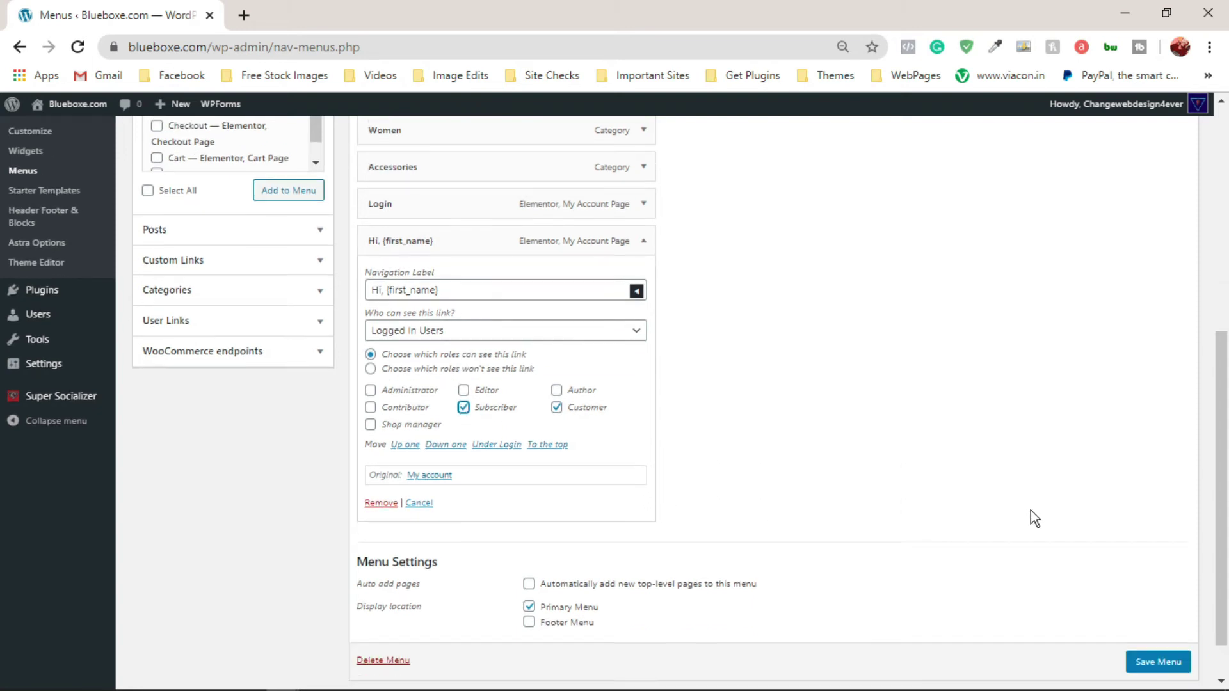
pyautogui.scroll(-1, 1030, 510)
pyautogui.click(1170, 610)
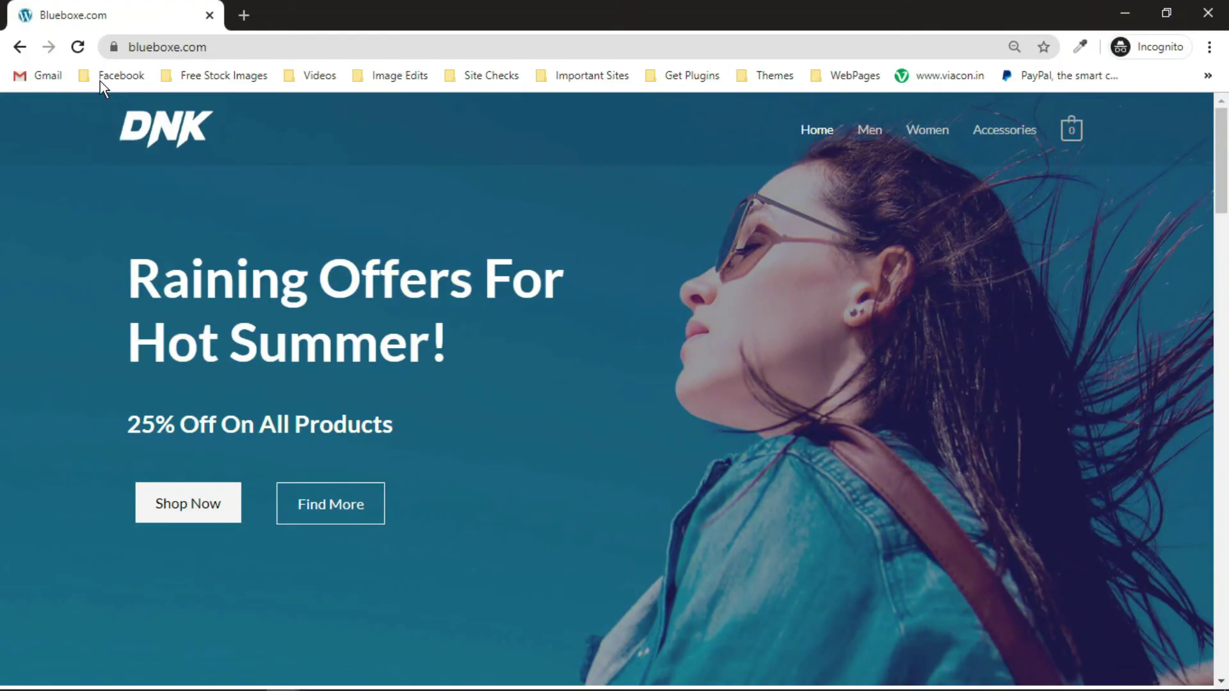
# - Reload the incognito storefront to see the menu greeting 'Hi, Victor'
pyautogui.click(80, 47)
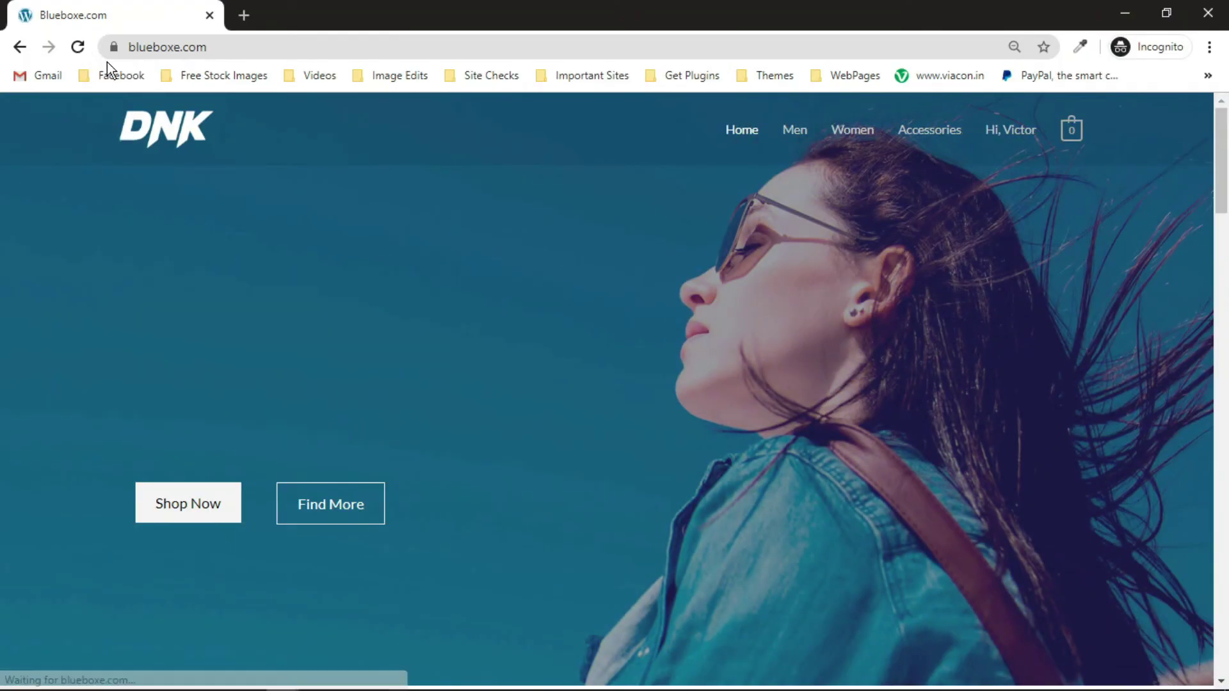